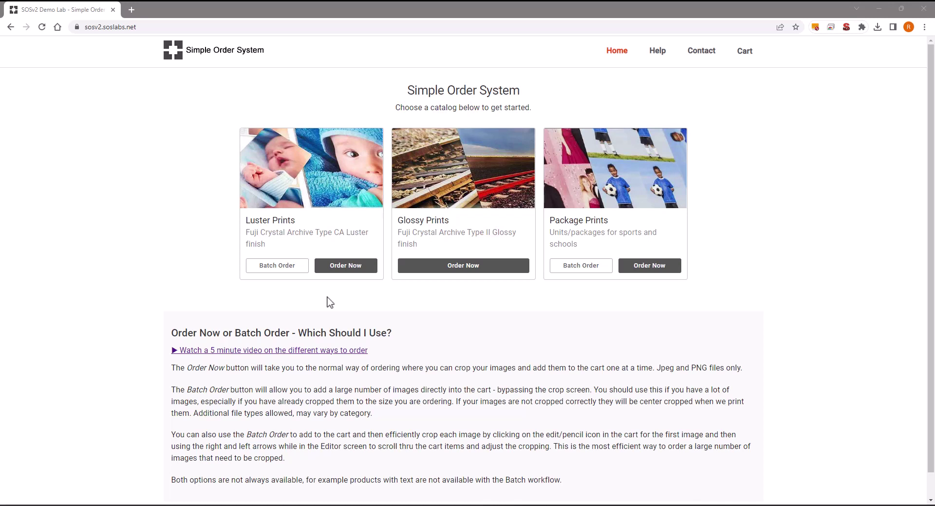
# Step: Start a regular one-at-a-time order from the Luster Prints catalog and choose the 8x10 print size
pyautogui.click(343, 267)
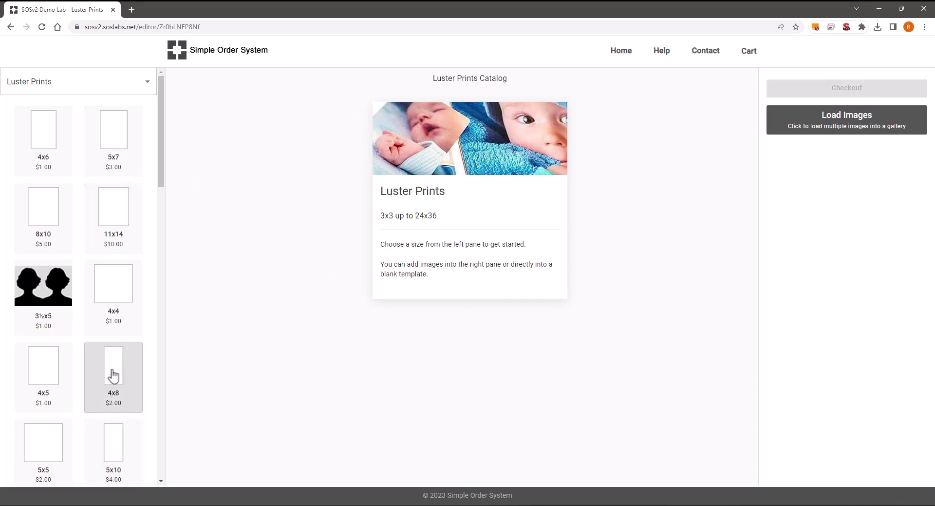
pyautogui.click(40, 211)
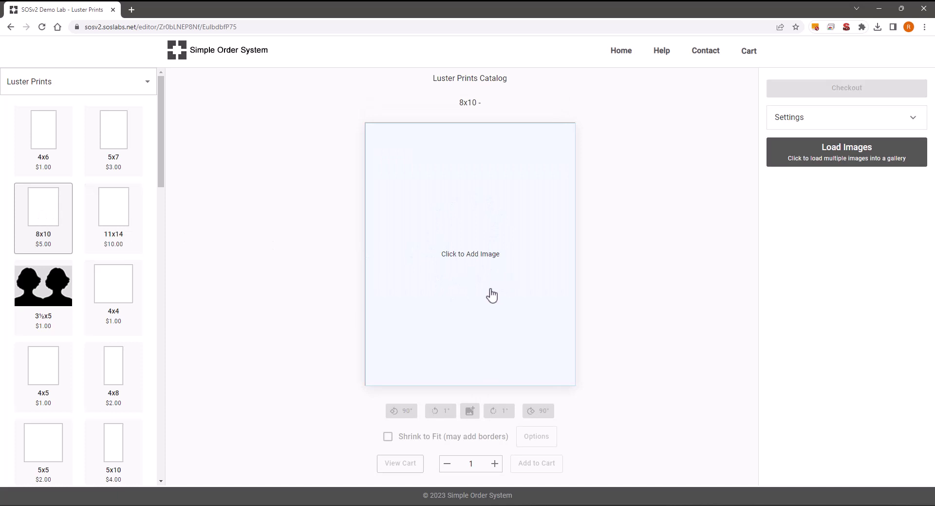
pyautogui.click(115, 293)
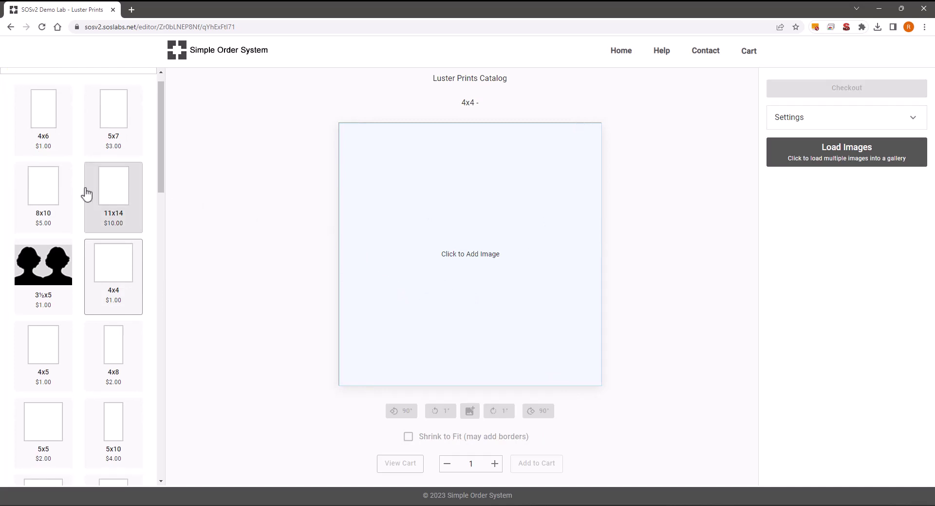
pyautogui.click(33, 191)
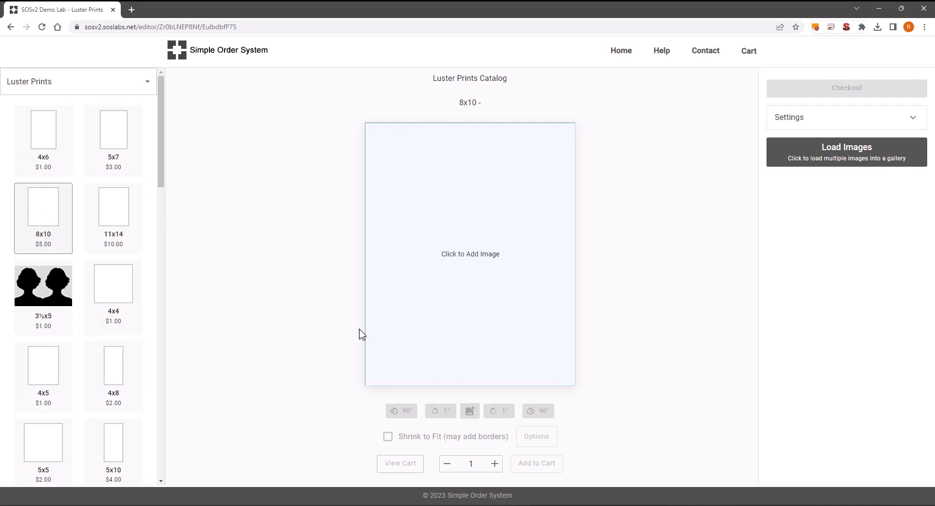
# Step: Load R1-E027.jpg into the blank 8x10 template and add the print to the cart
pyautogui.click(468, 277)
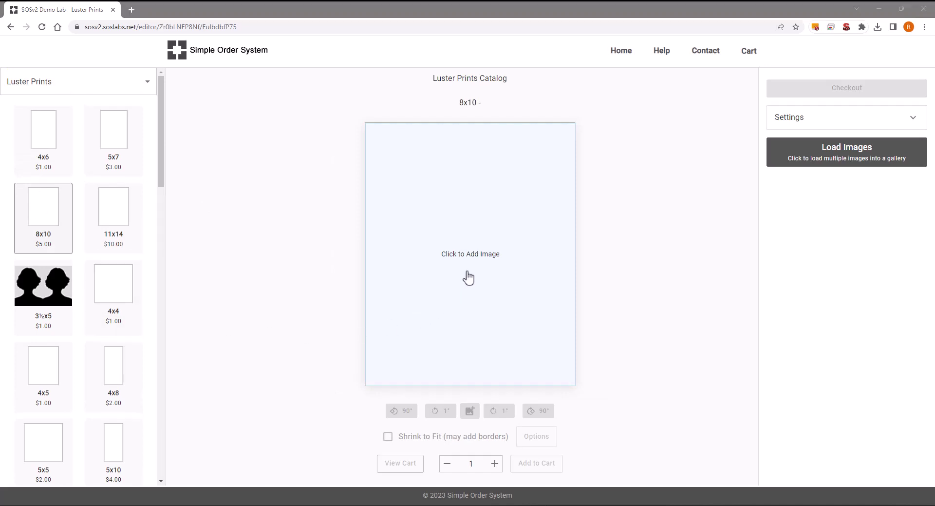
pyautogui.doubleClick(439, 210)
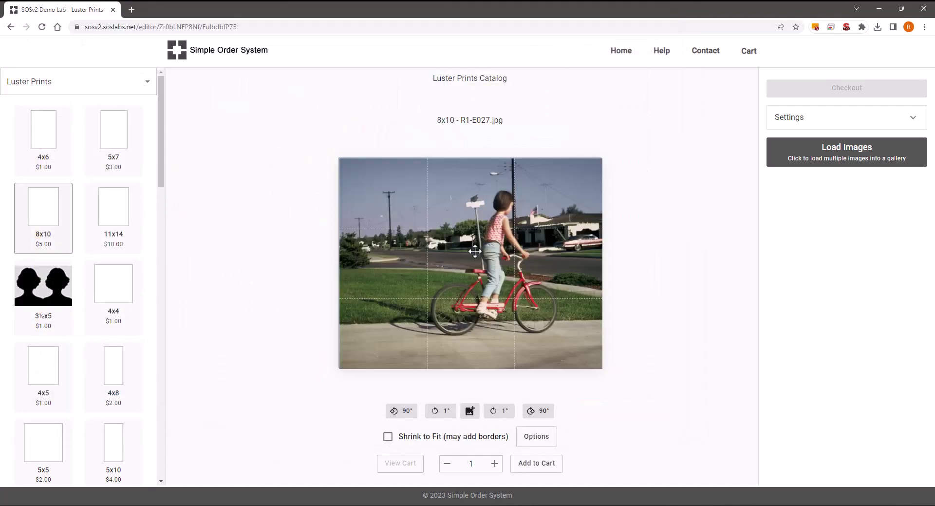
pyautogui.click(535, 466)
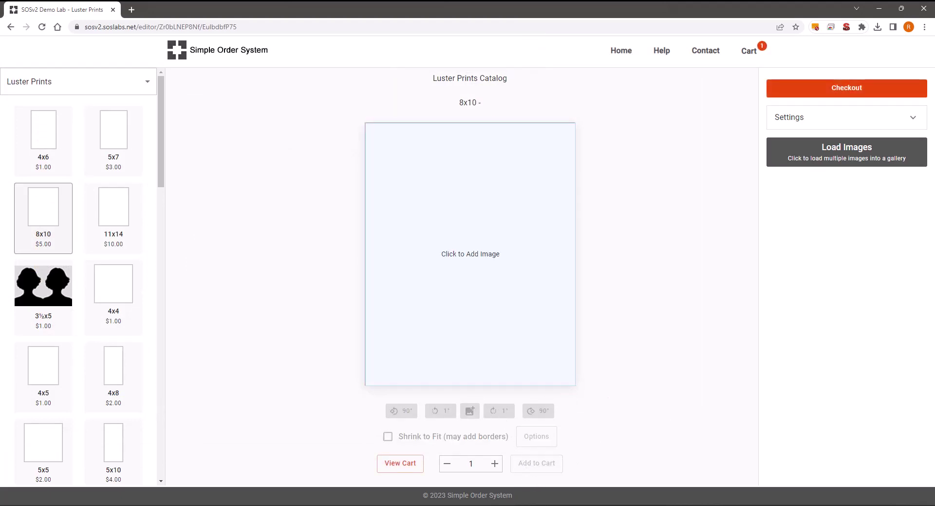
# Step: Bring 0000-IMG_0095.JPG from Adobe Bridge into the 8x10 template, crop it closer on the rider, and add it to the cart
pyautogui.click(273, 505)
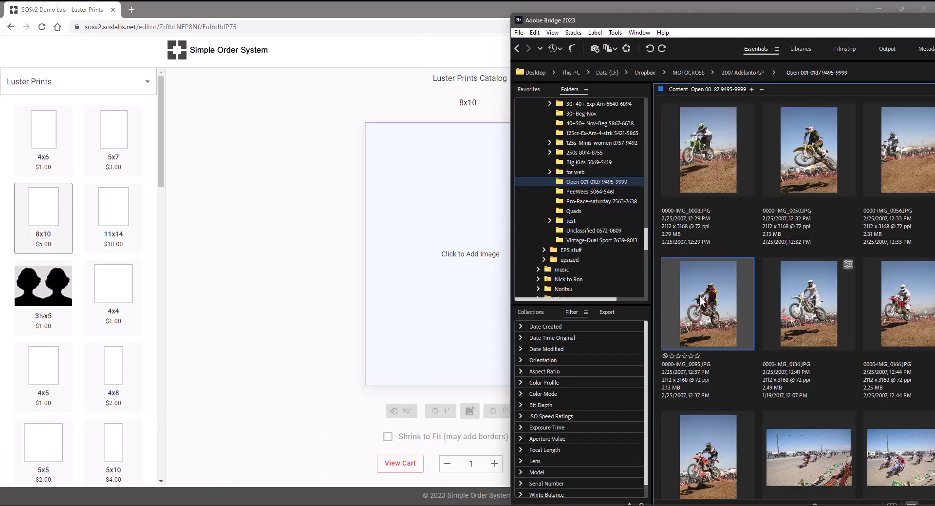
pyautogui.moveTo(702, 301); pyautogui.dragTo(476, 261)
pyautogui.scroll(4, 463, 269)
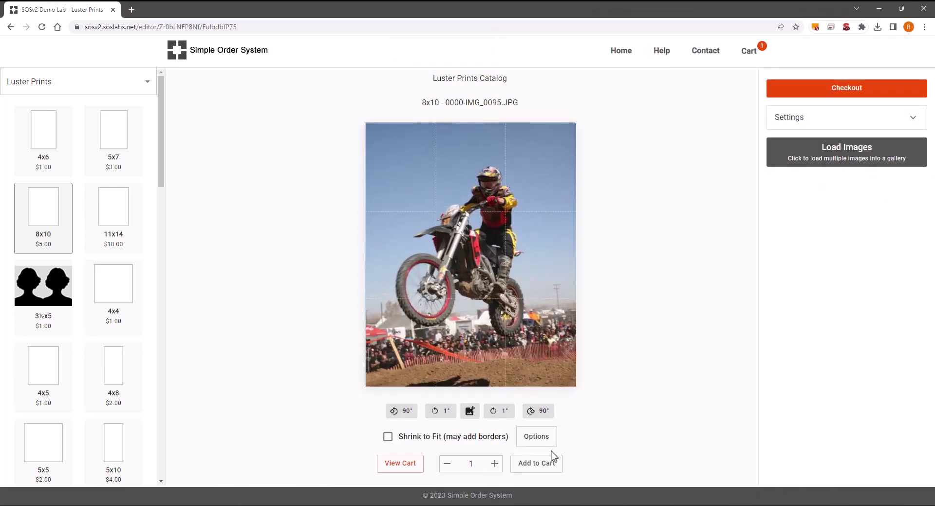
pyautogui.click(548, 466)
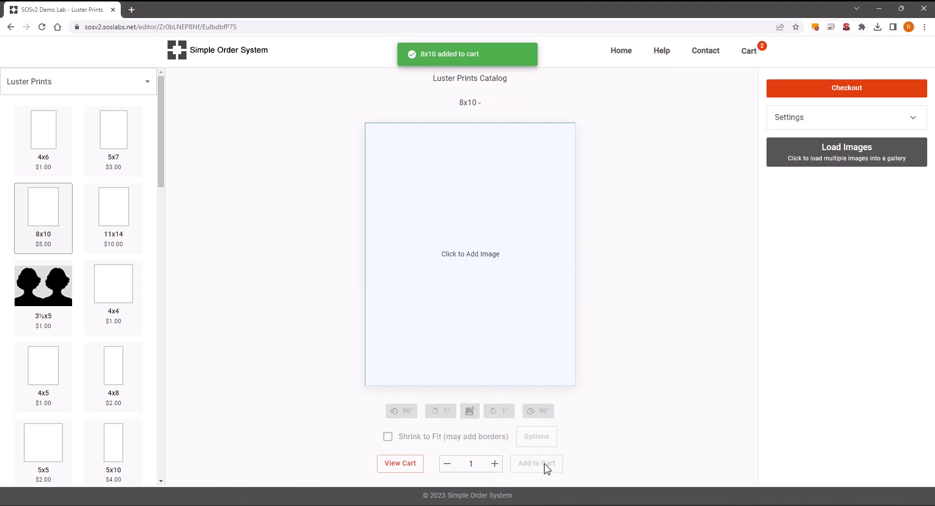
# Step: Load R1-E027, R1-E028, R1-E029, R1-E037, R1-E038 and R1-E039 into the image gallery
pyautogui.click(797, 166)
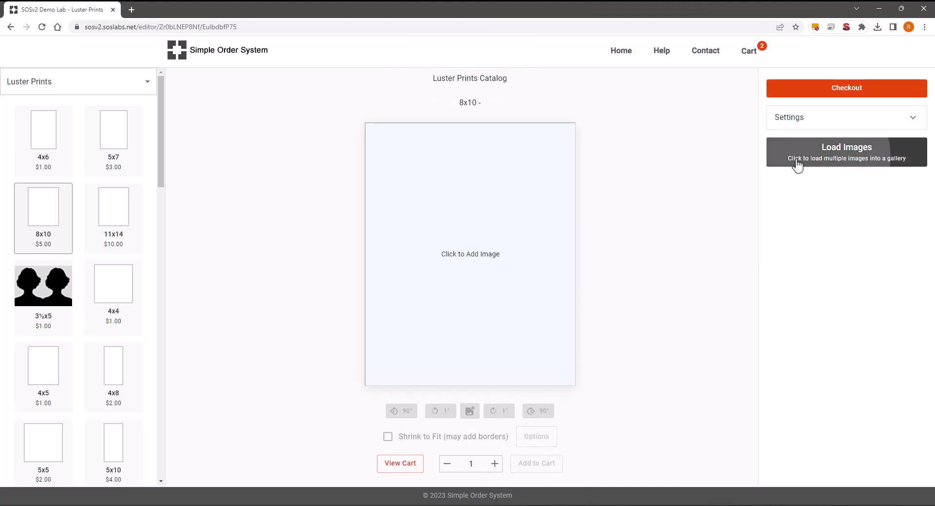
pyautogui.moveTo(442, 182); pyautogui.dragTo(571, 291)
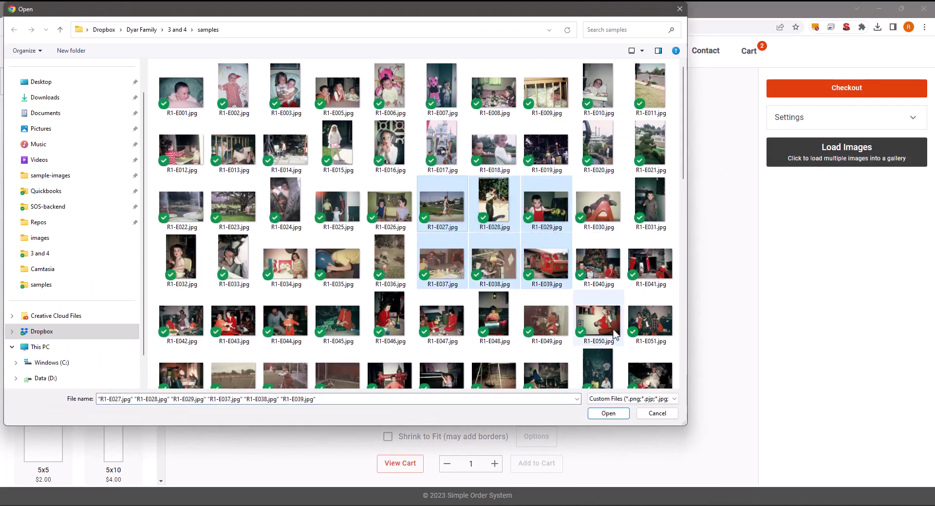
pyautogui.click(618, 413)
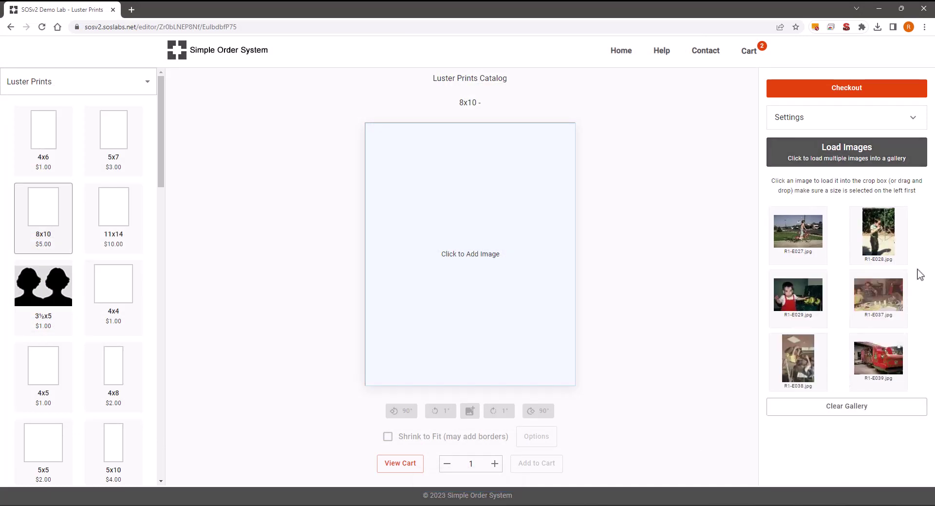
# Step: Place R1-E028.jpg from the gallery in the 8x10 template and crop it closer around the boy
pyautogui.click(880, 249)
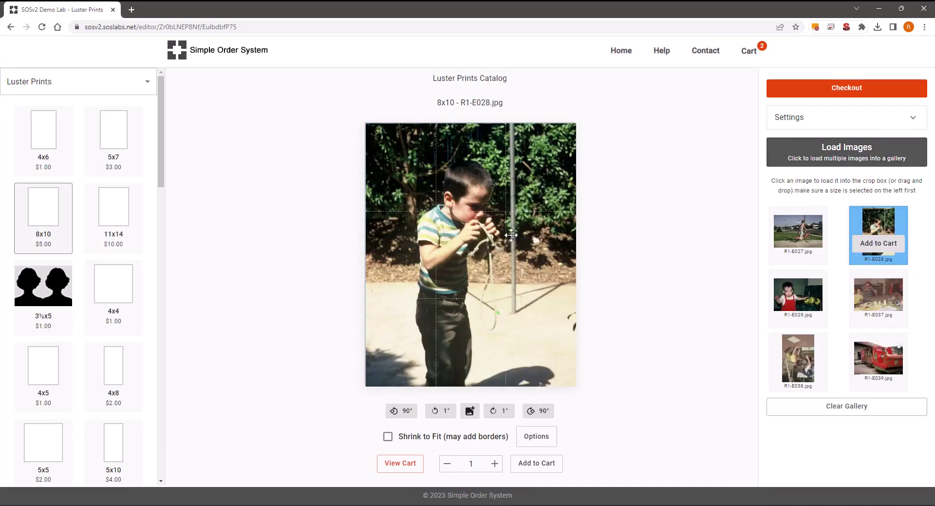
pyautogui.moveTo(450, 238); pyautogui.dragTo(460, 268)
pyautogui.scroll(3, 459, 268)
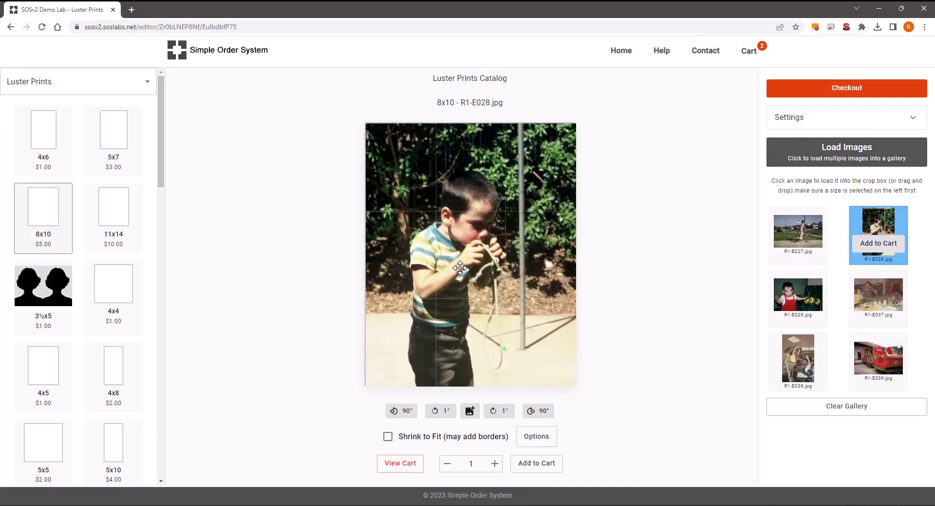
pyautogui.scroll(3, 460, 268)
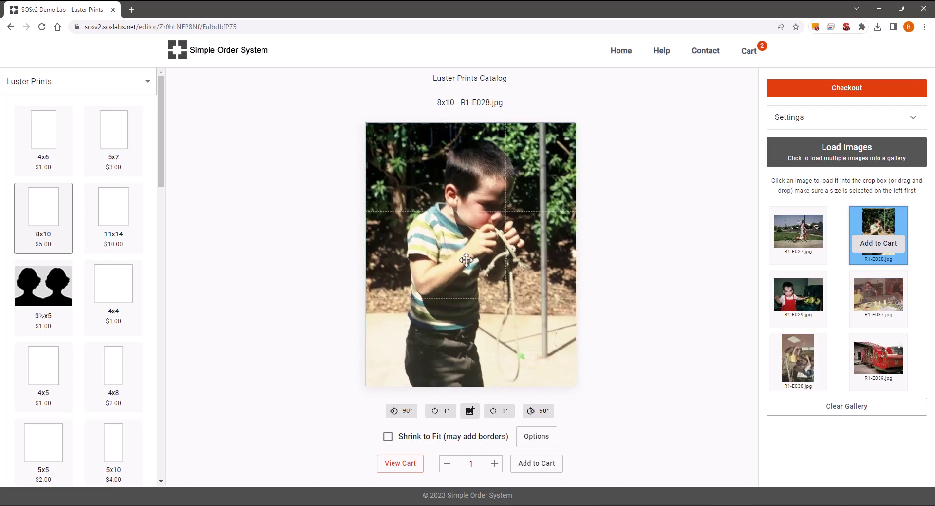
pyautogui.scroll(3, 471, 273)
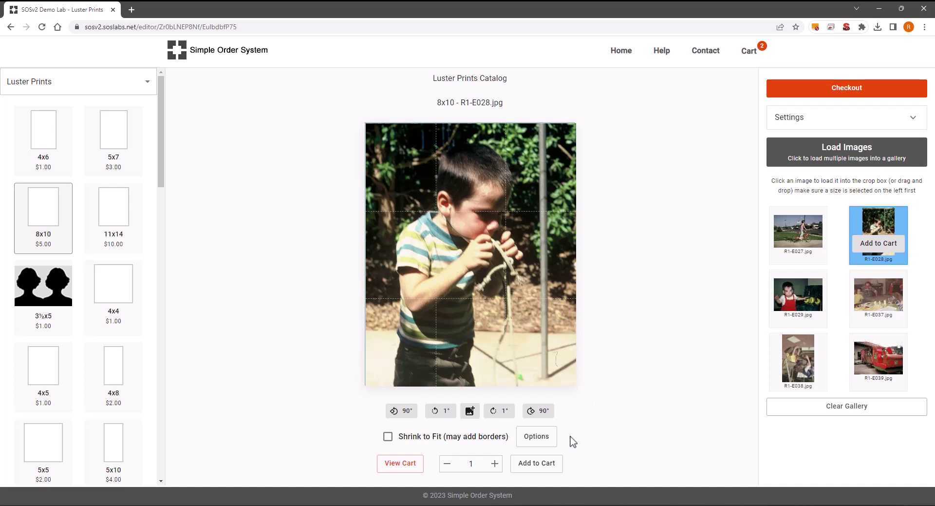
# Step: Rotate the photo 90 degrees clockwise and reposition it within the 8x10 crop box
pyautogui.click(538, 410)
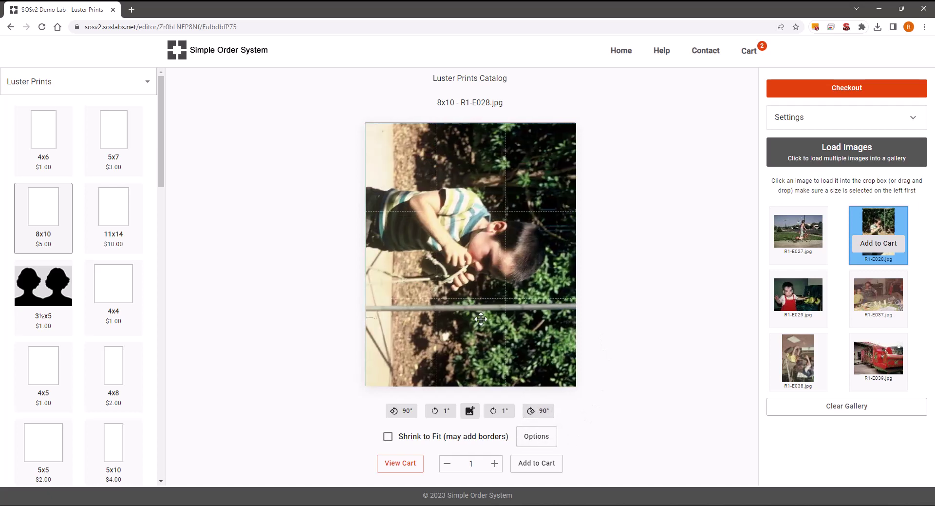
pyautogui.moveTo(481, 318); pyautogui.dragTo(502, 376)
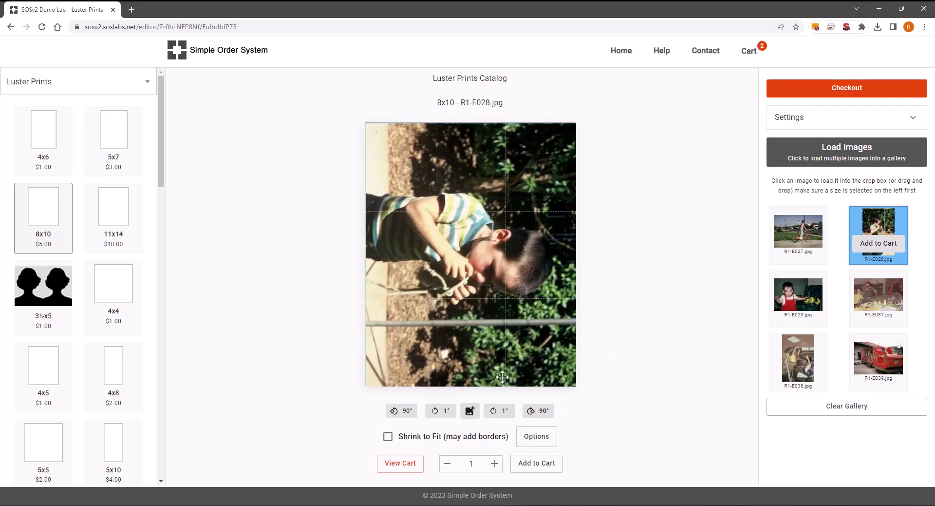
# Step: Set the 8x10 print's mounting option to Styrene - $5.00 and save it
pyautogui.click(542, 437)
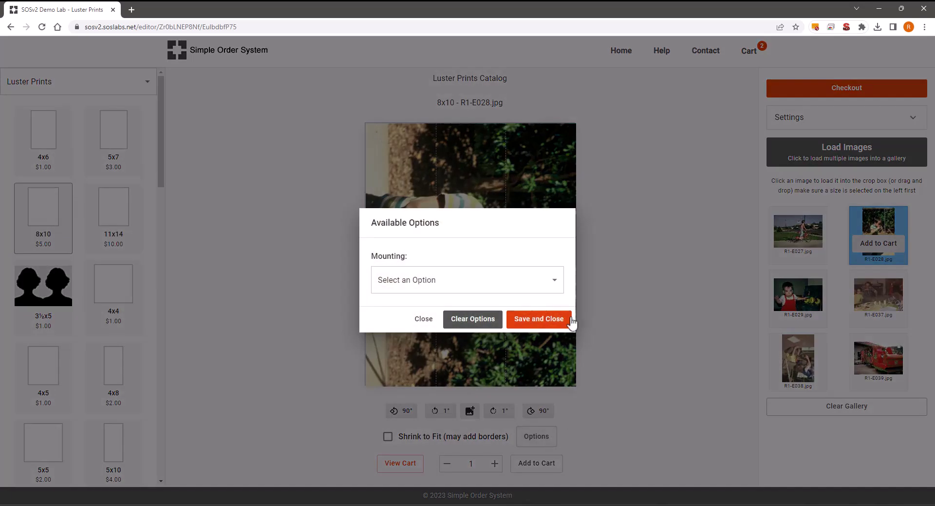
pyautogui.click(543, 285)
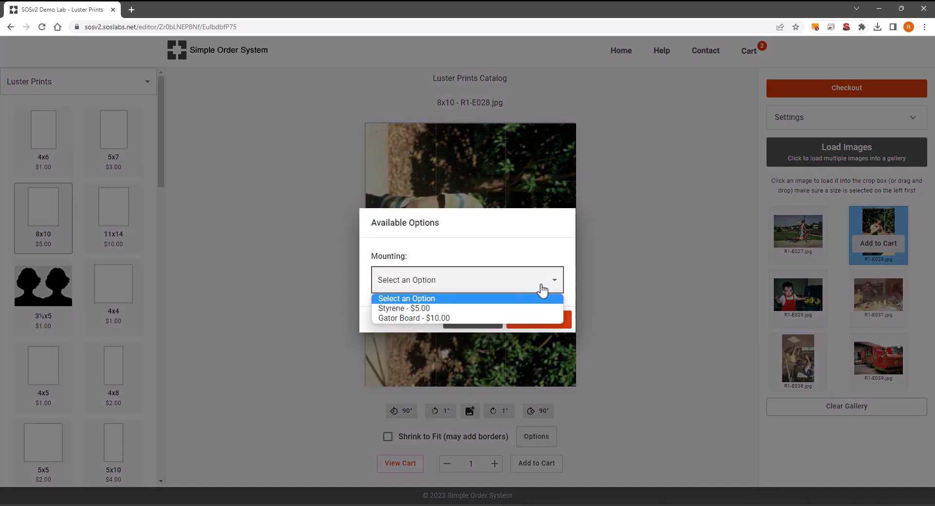
pyautogui.click(434, 308)
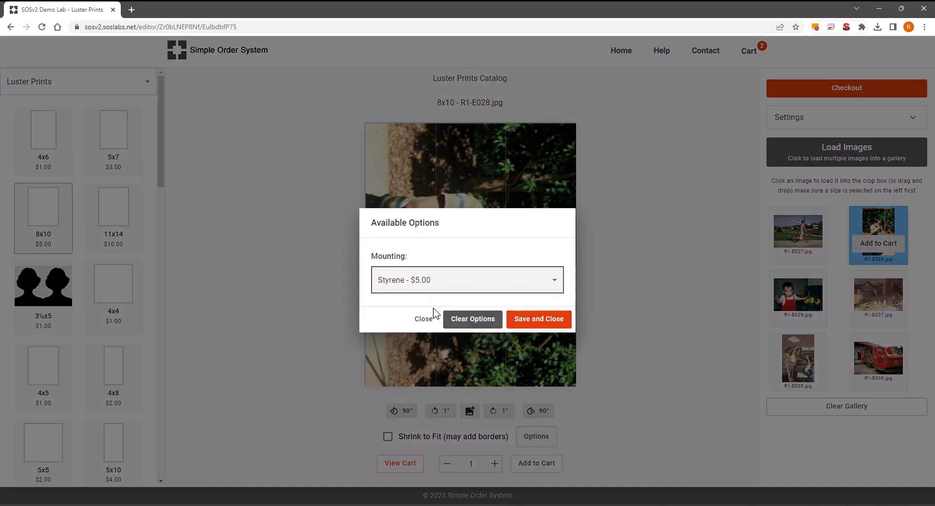
pyautogui.click(558, 322)
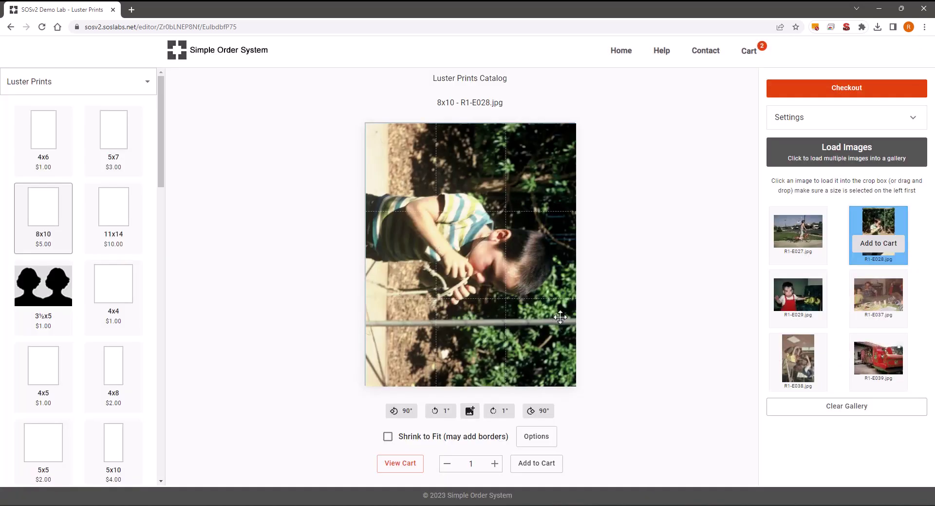
# Step: Rotate R1-E028.jpg back upright, crop it closer around the boy, and add the print to the cart with a quantity of 4
pyautogui.click(401, 410)
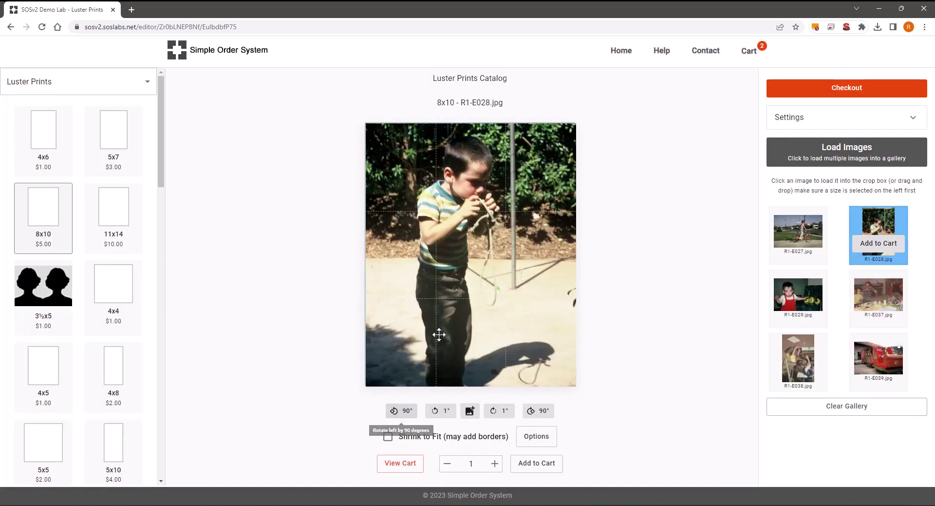
pyautogui.moveTo(456, 255); pyautogui.dragTo(465, 301)
pyautogui.scroll(5, 509, 269)
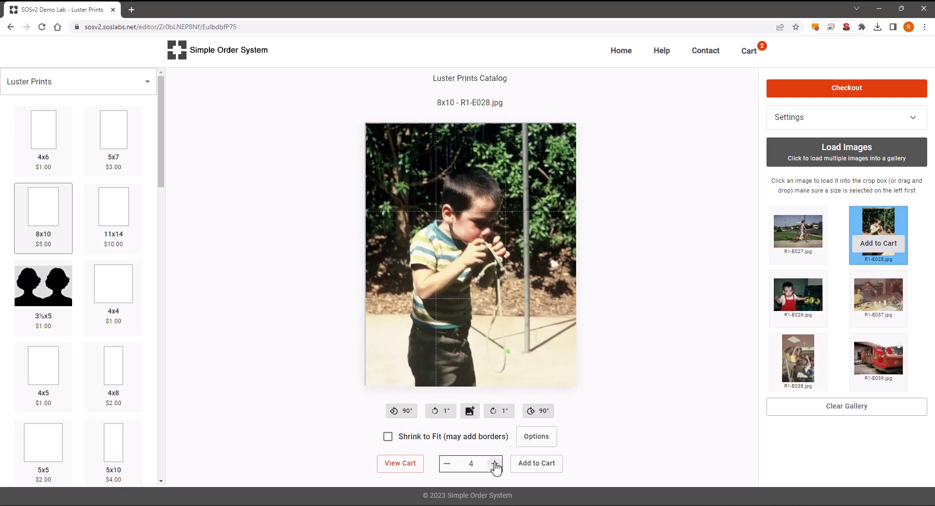
pyautogui.click(544, 467)
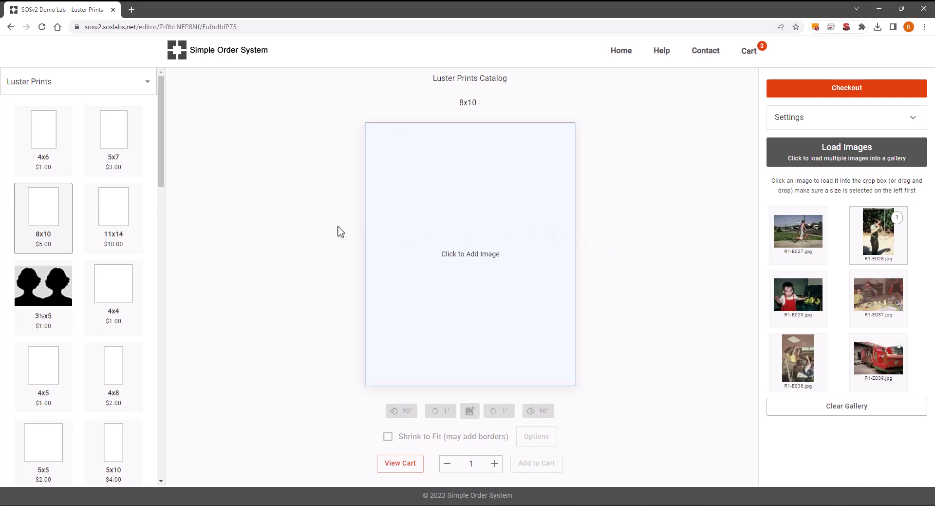
# Step: Choose the 4x4 print size, load R1-E005.jpg into it, and shift the photo within the crop box
pyautogui.click(121, 286)
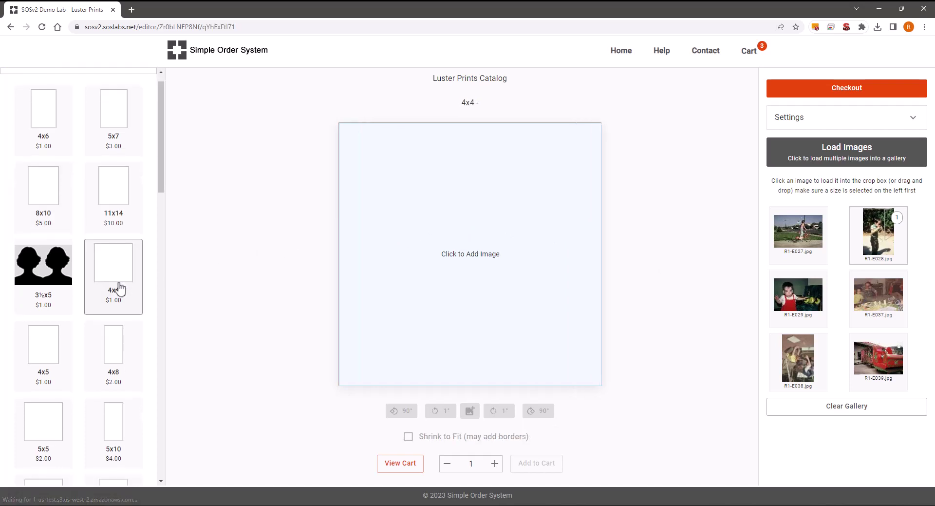
pyautogui.click(481, 279)
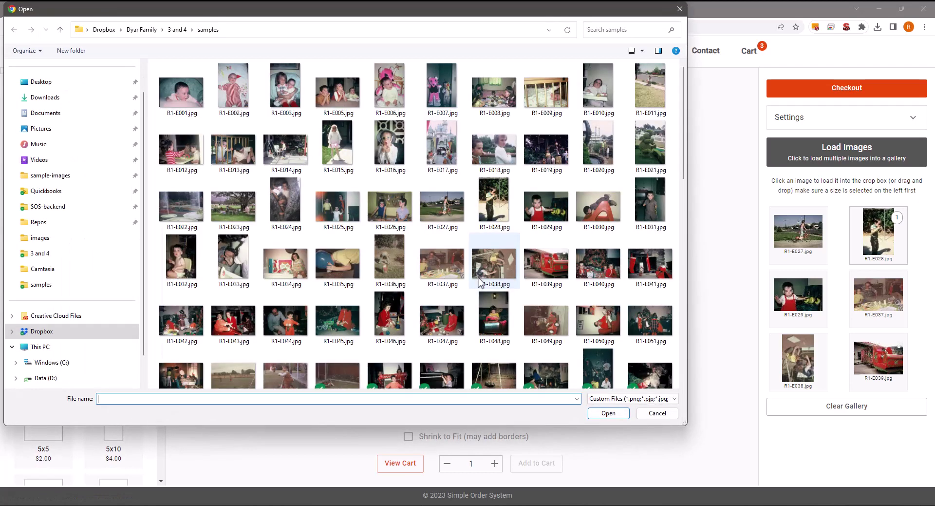
pyautogui.doubleClick(337, 93)
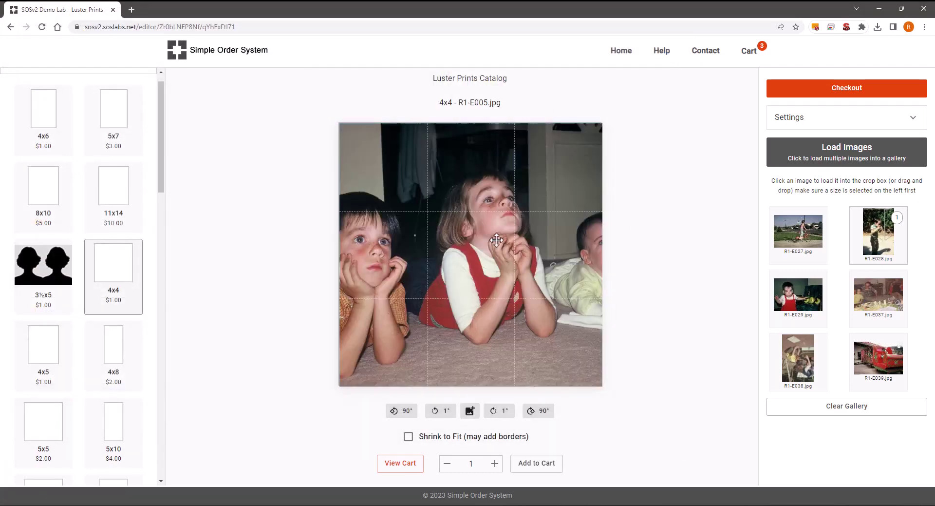
pyautogui.moveTo(492, 240); pyautogui.dragTo(422, 255)
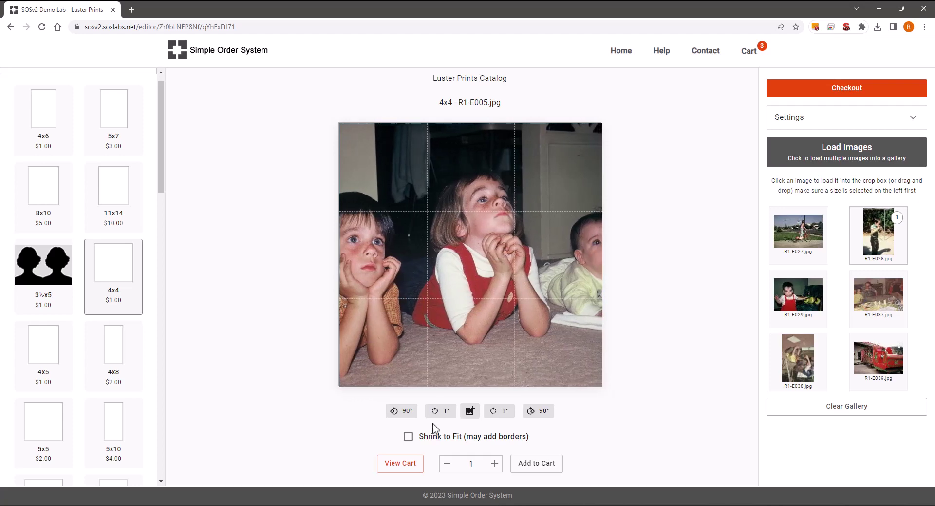
# Step: Enable Shrink to Fit for the 4x4, enlarge the photo slightly between its white borders, and add the print to the cart
pyautogui.click(425, 439)
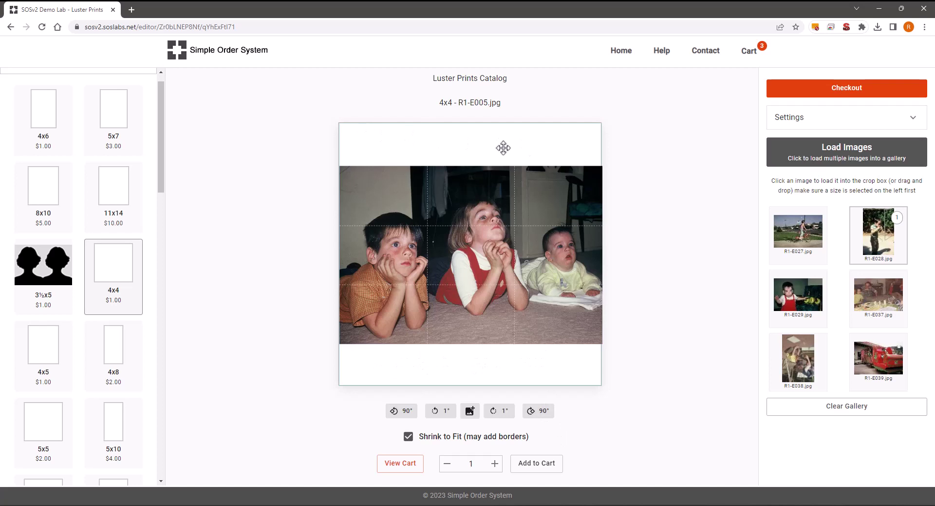
pyautogui.scroll(1, 470, 278)
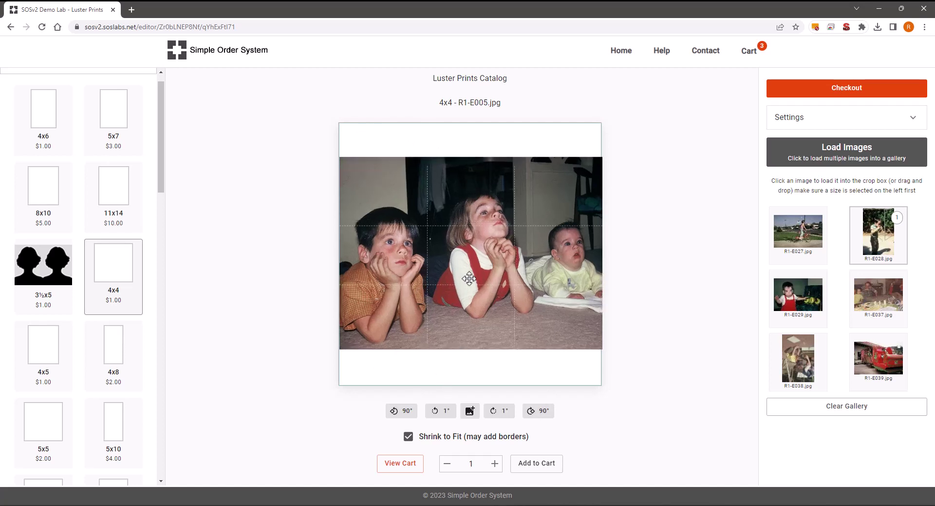
pyautogui.scroll(1, 469, 279)
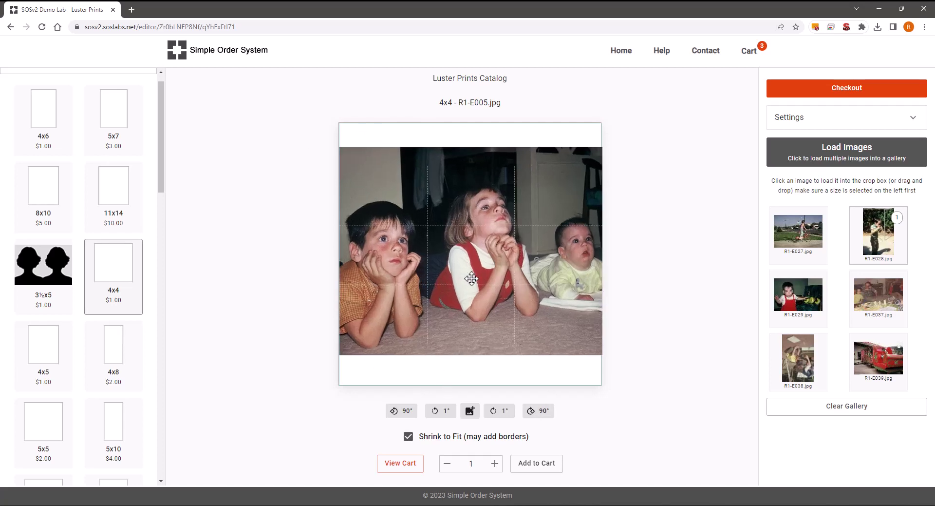
pyautogui.moveTo(471, 279); pyautogui.dragTo(469, 279)
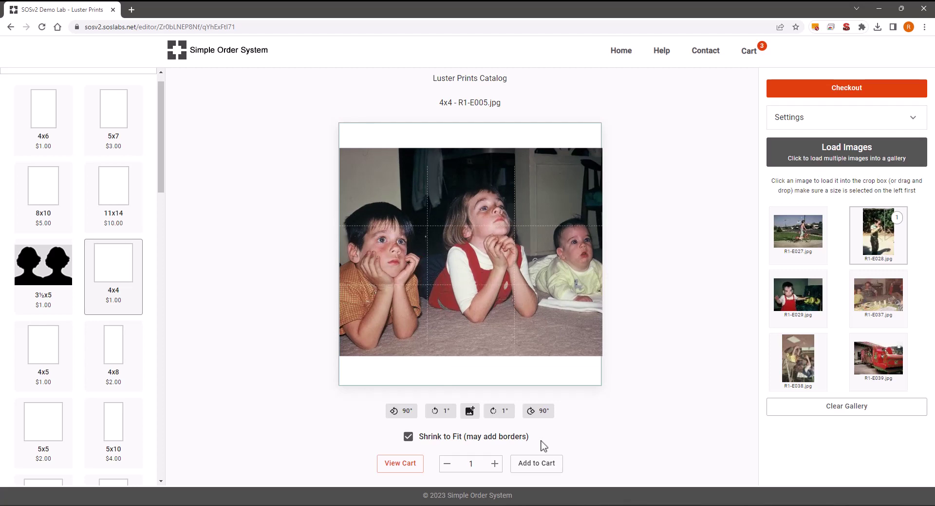
pyautogui.click(537, 464)
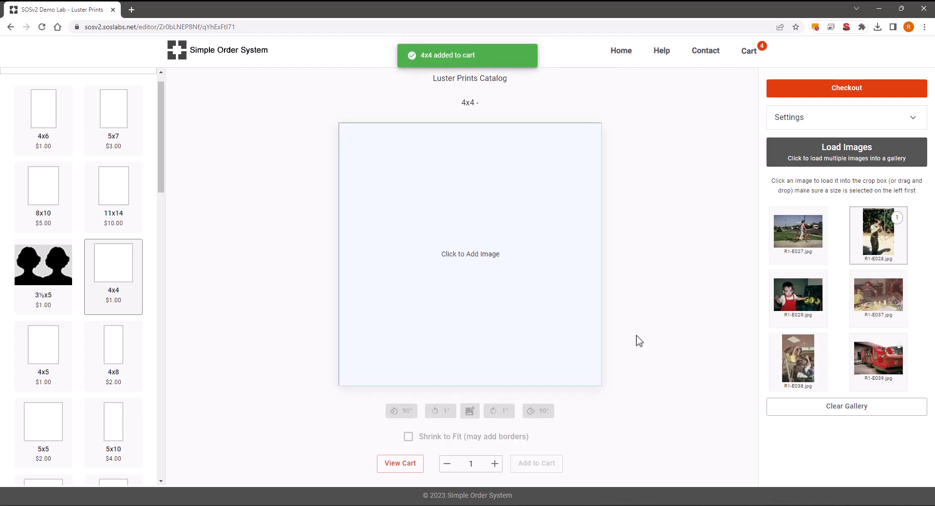
# Step: Review the cart items, proceed to checkout, and choose Normal Service - $0.00 as the rush charge
pyautogui.click(790, 91)
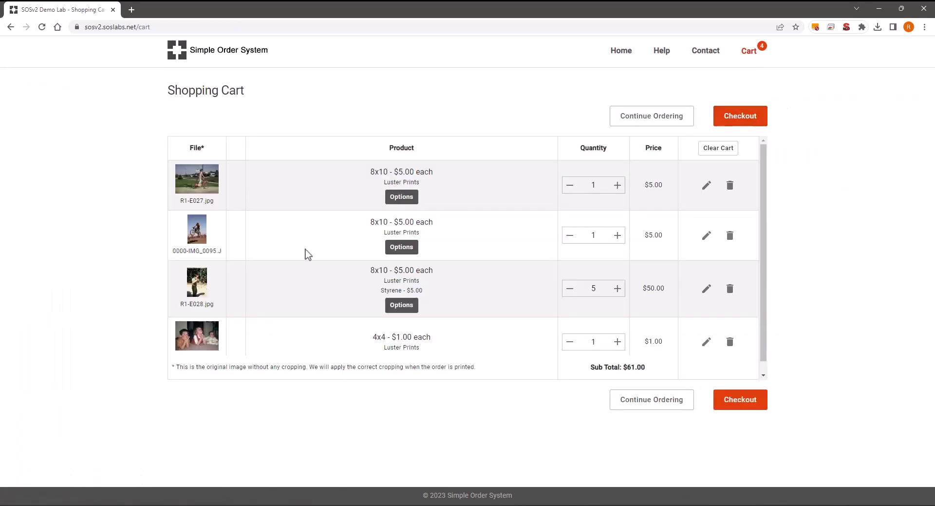
pyautogui.scroll(-2, 307, 254)
pyautogui.scroll(2, 308, 254)
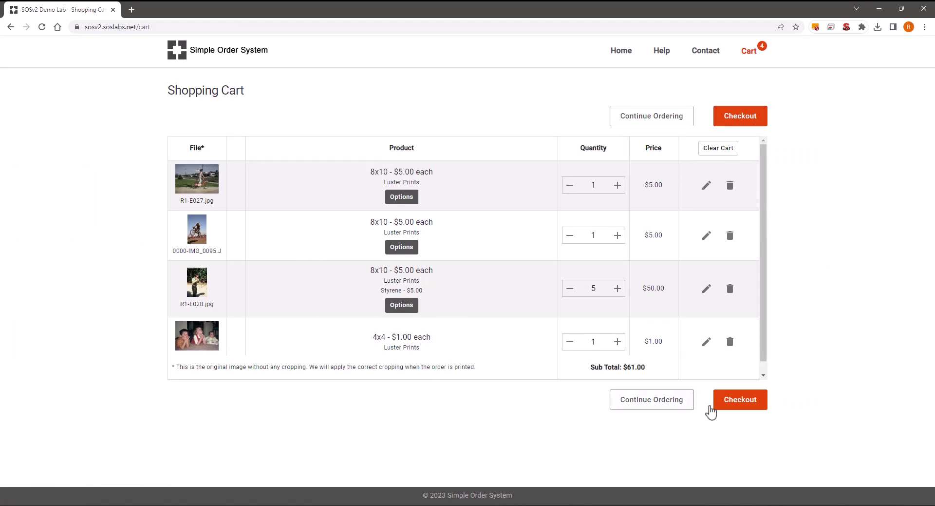
pyautogui.click(743, 405)
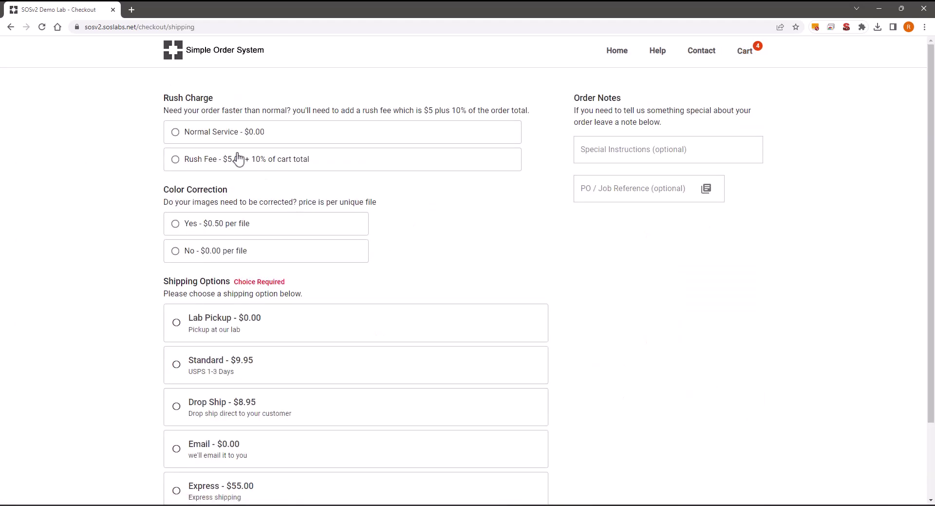
pyautogui.click(224, 138)
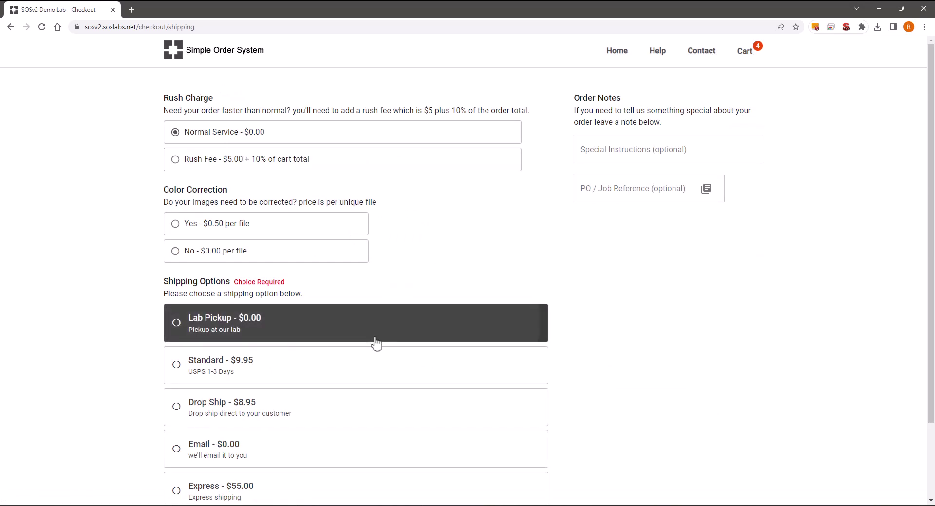
# Step: Start a Luster Prints batch order, choose the 8x10 size, and add all images from the samples folder to the cart
pyautogui.click(622, 56)
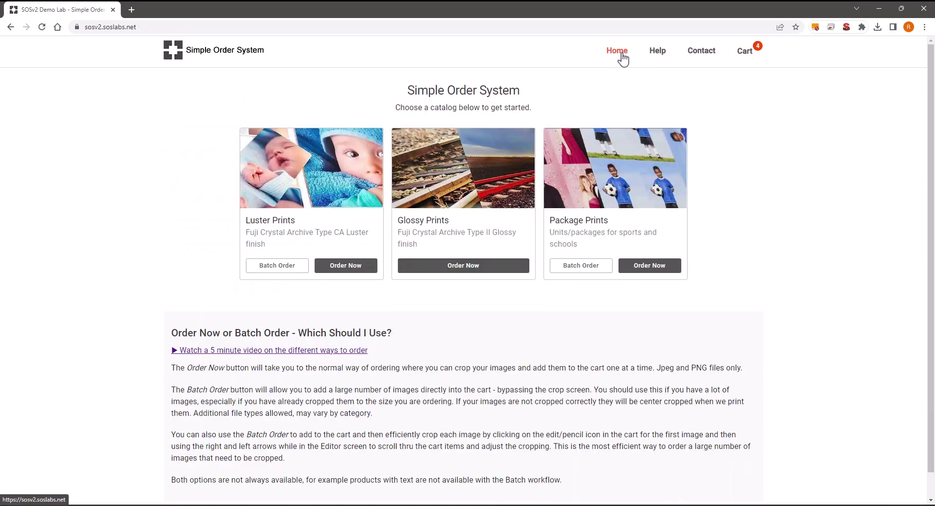
pyautogui.click(277, 269)
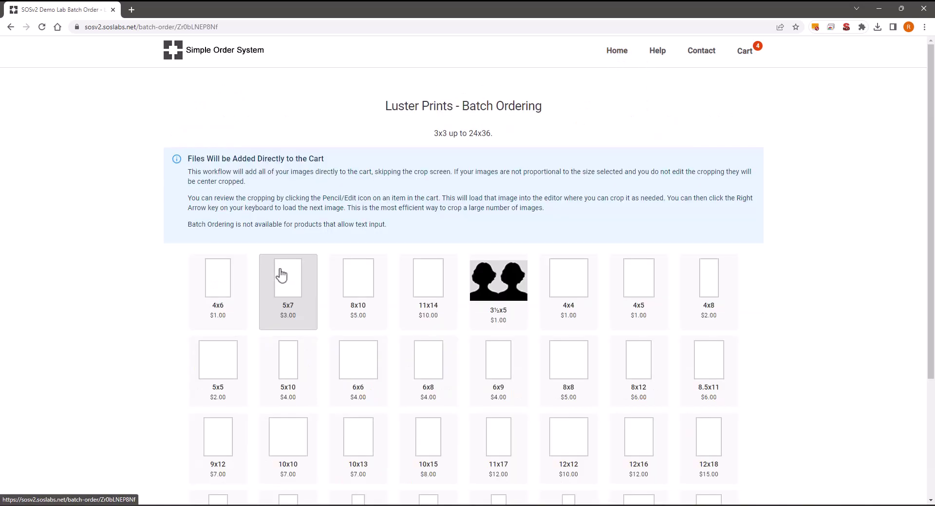
pyautogui.click(359, 282)
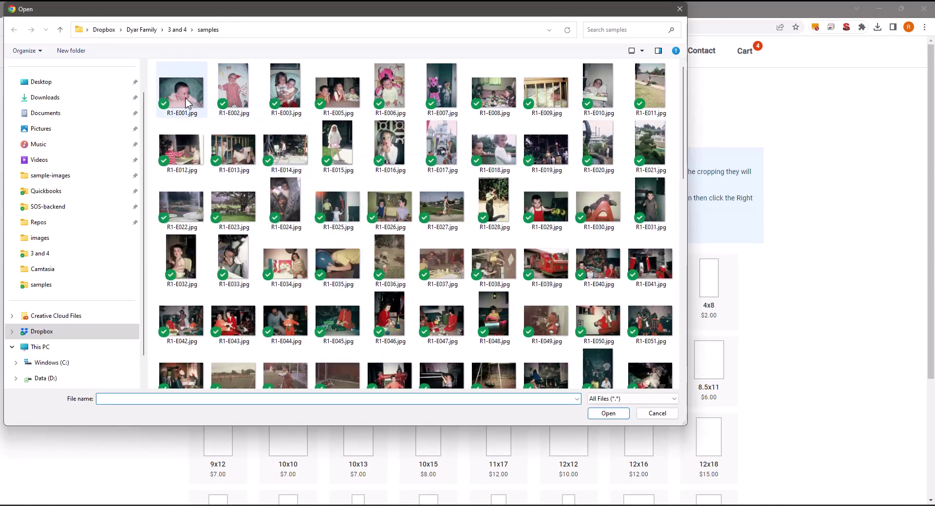
pyautogui.click(188, 103)
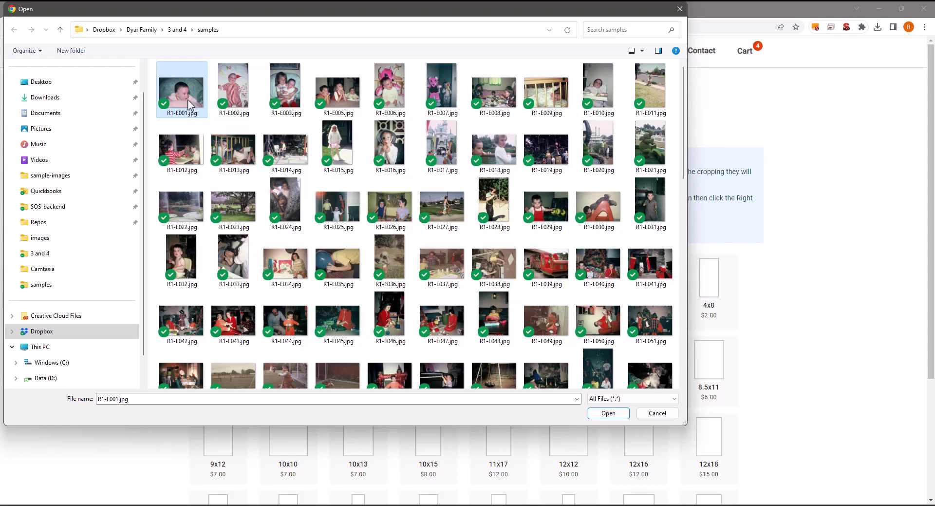
pyautogui.hotkey('ctrl', 'a')
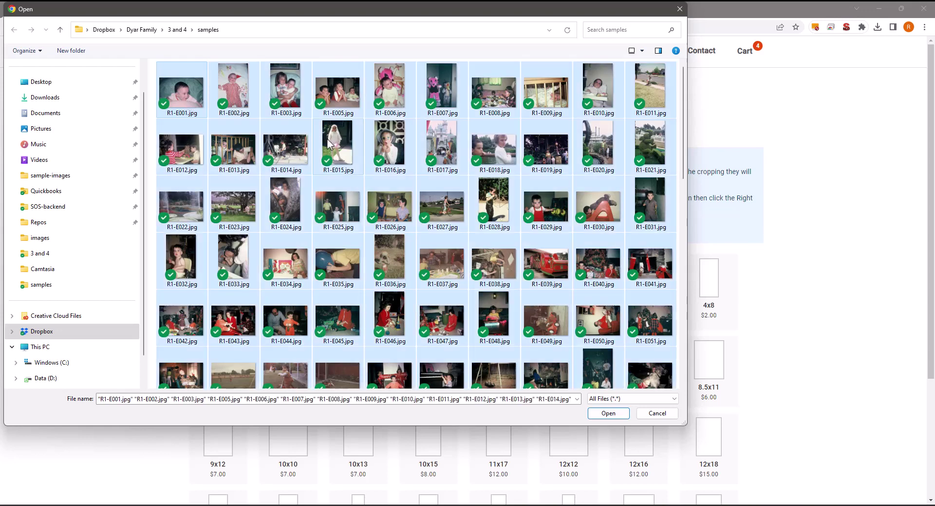
pyautogui.click(608, 413)
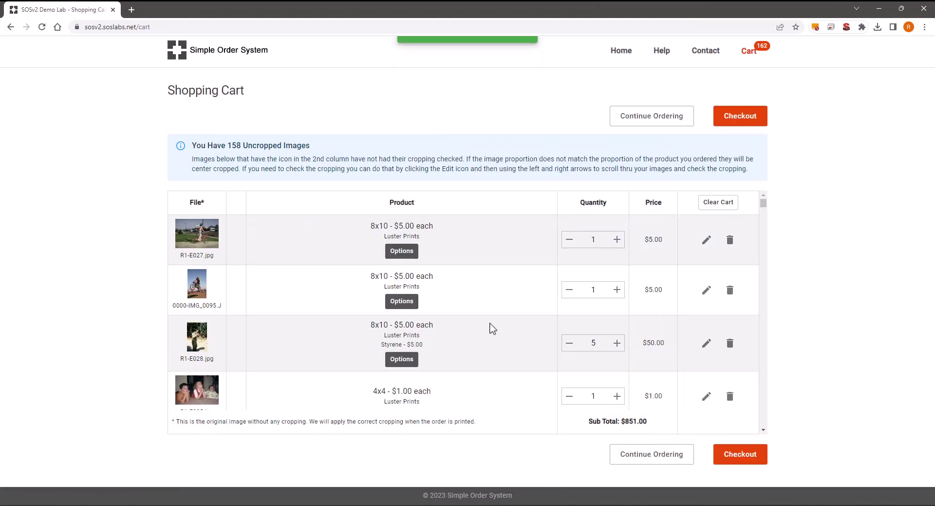
# Step: Examine which batch-added cart items are marked as having unchecked cropping, and preview the image R1-E001.jpg
pyautogui.scroll(-8, 331, 270)
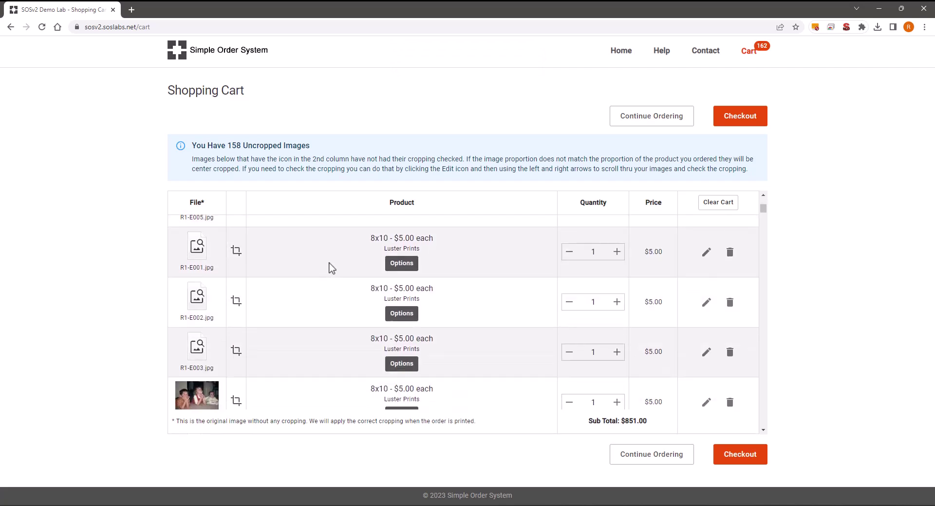
pyautogui.scroll(-8, 463, 312)
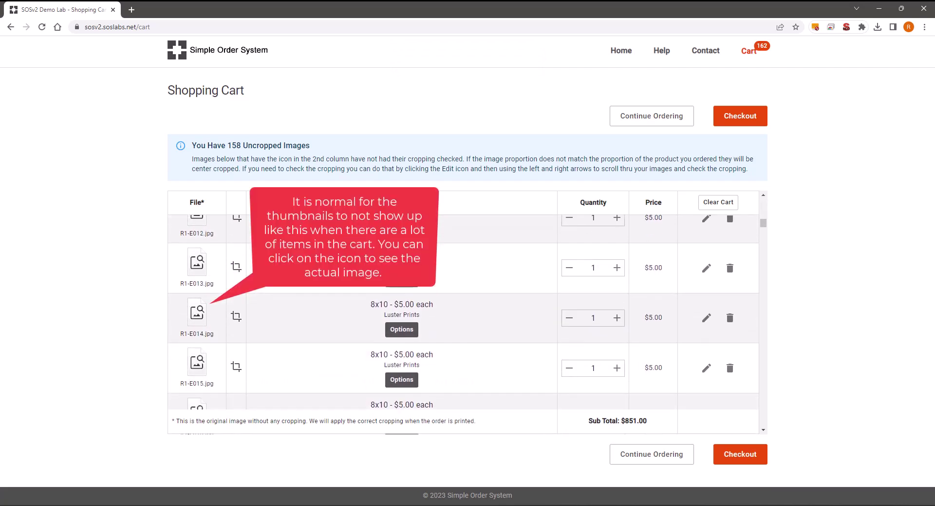
pyautogui.scroll(12, 463, 312)
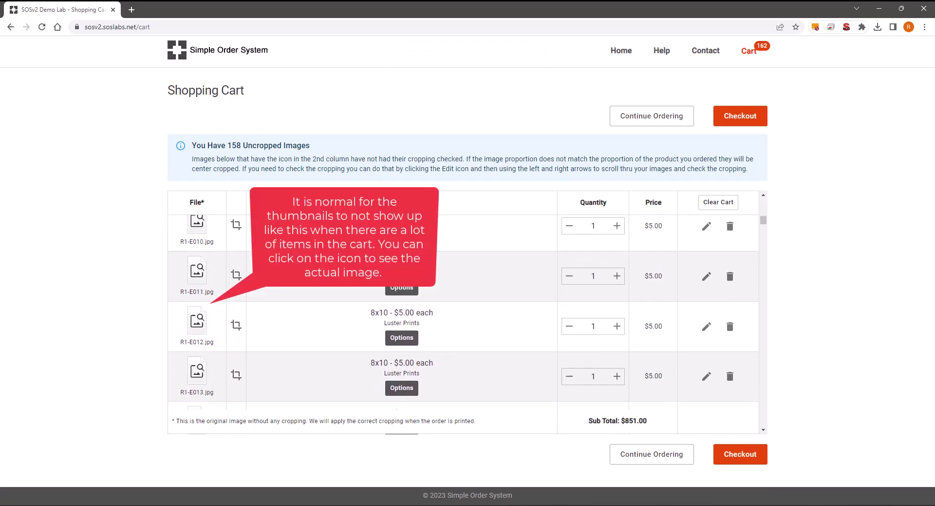
pyautogui.scroll(6, 356, 264)
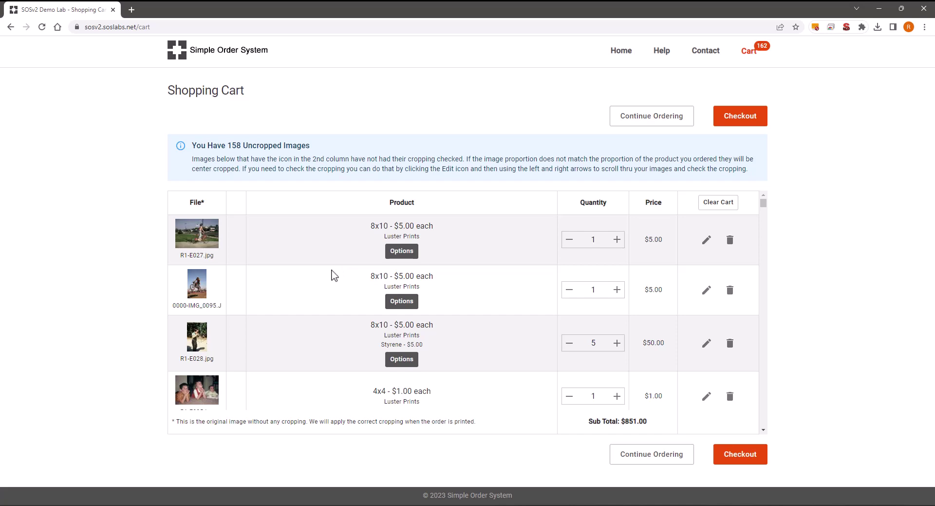
pyautogui.scroll(-1, 334, 276)
pyautogui.scroll(-3, 334, 276)
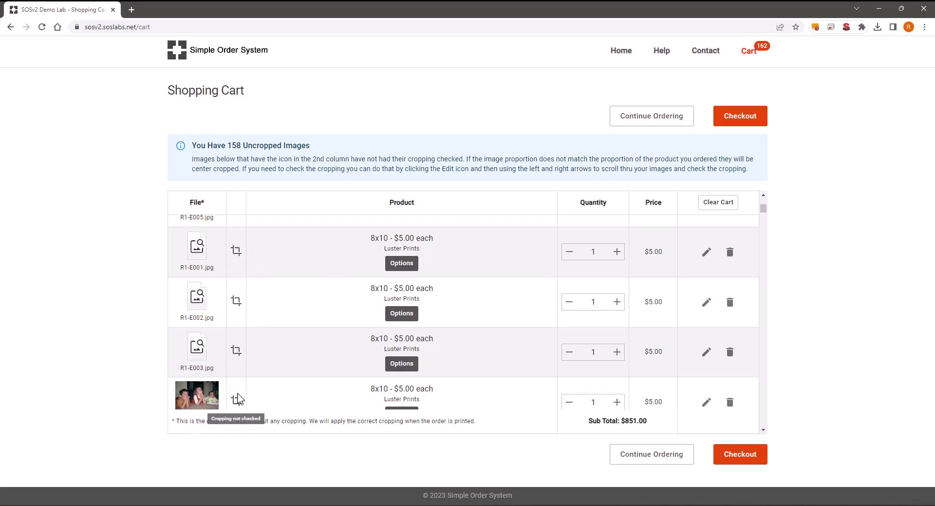
pyautogui.scroll(3, 303, 318)
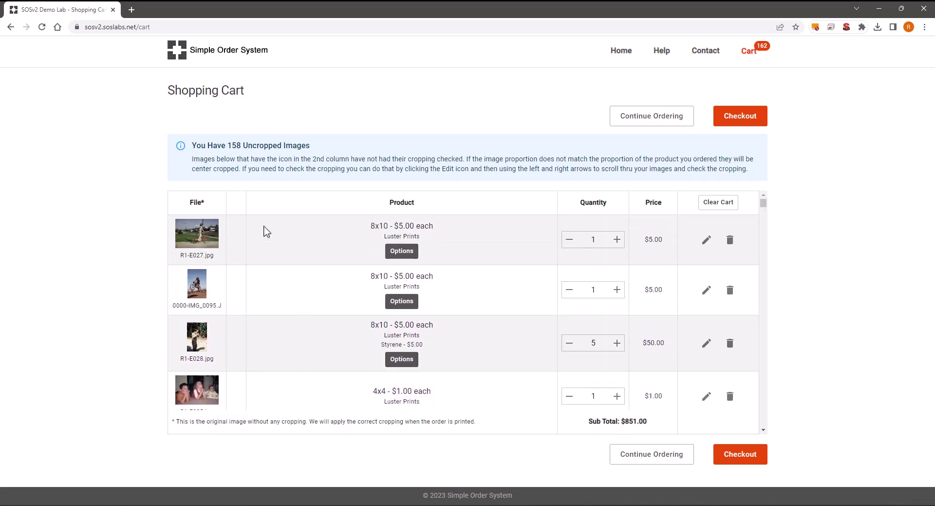
pyautogui.scroll(-2, 263, 243)
pyautogui.scroll(-1, 263, 242)
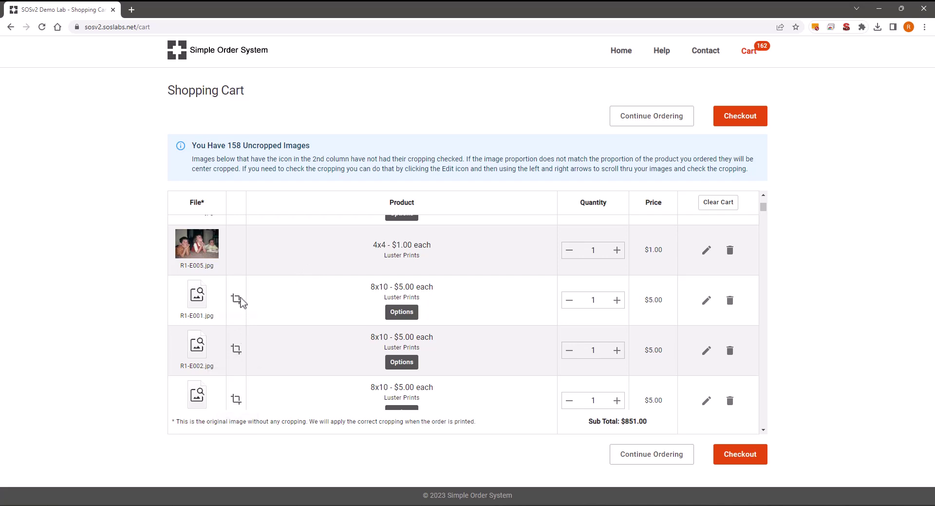
pyautogui.click(197, 298)
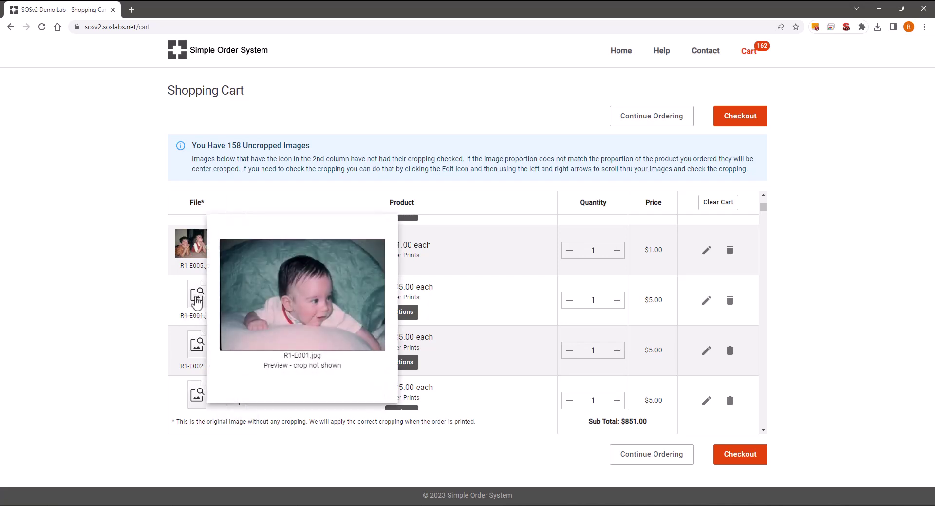
pyautogui.click(197, 303)
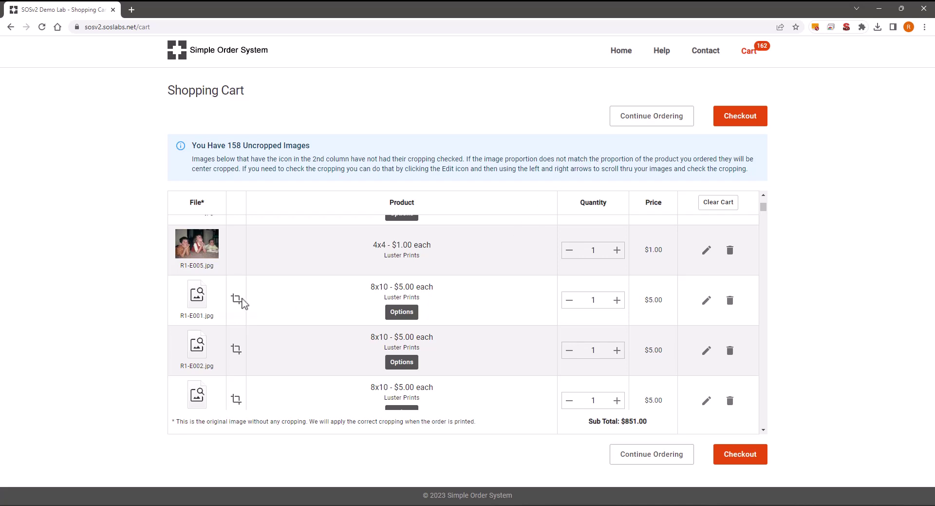
# Step: Open the 8x10 R1-E001.jpg cart item for editing and shift the photo slightly within its crop box
pyautogui.click(706, 299)
pyautogui.scroll(1, 509, 278)
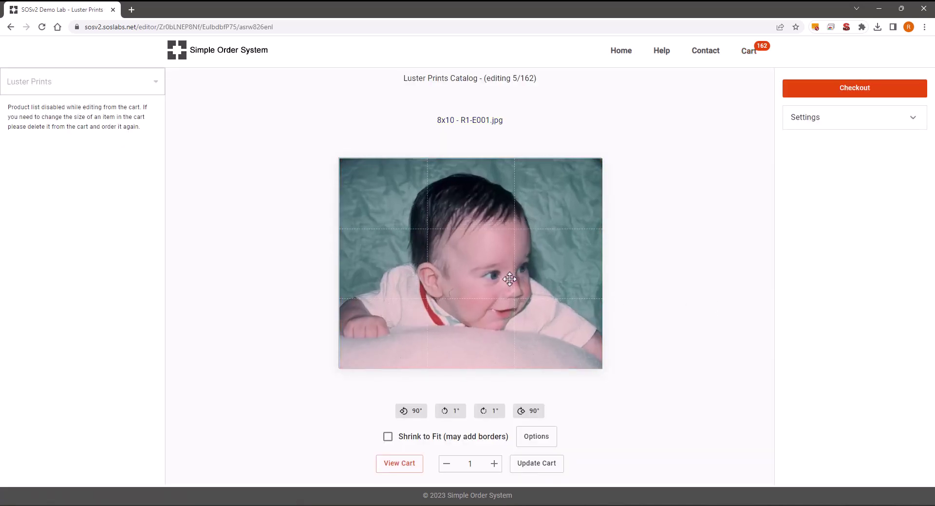
pyautogui.moveTo(510, 279); pyautogui.dragTo(494, 276)
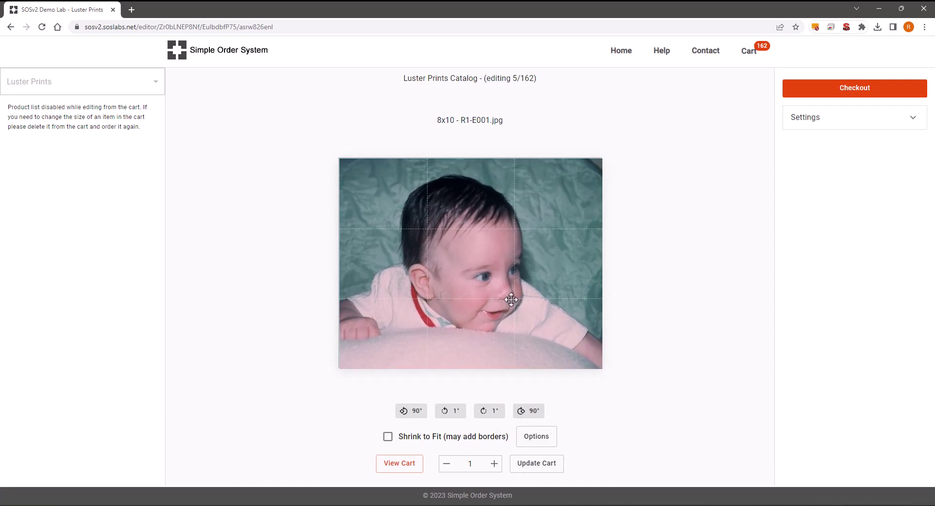
# Step: Crop R1-E002.jpg closer around the baby, advance past R1-E003.jpg, and shift R1-E005.jpg slightly within its crop box
pyautogui.press('Right')
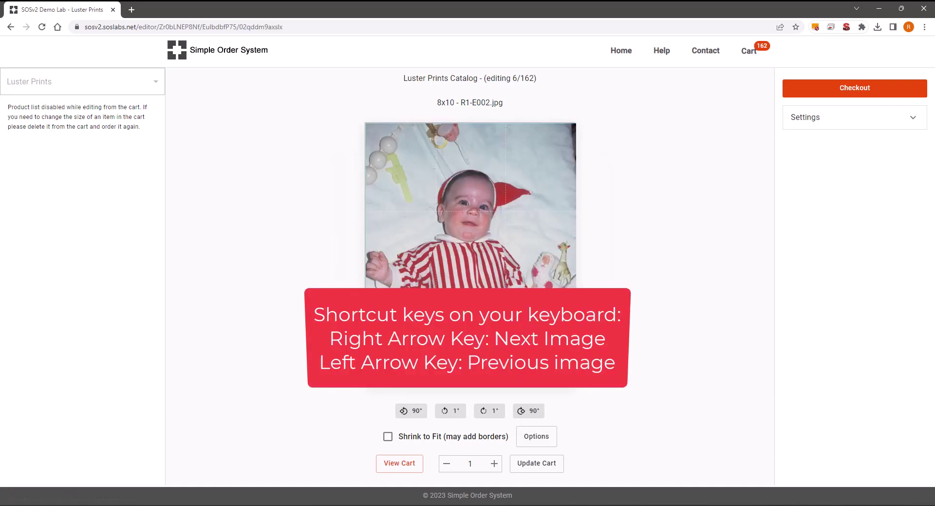
pyautogui.moveTo(459, 266); pyautogui.dragTo(465, 280)
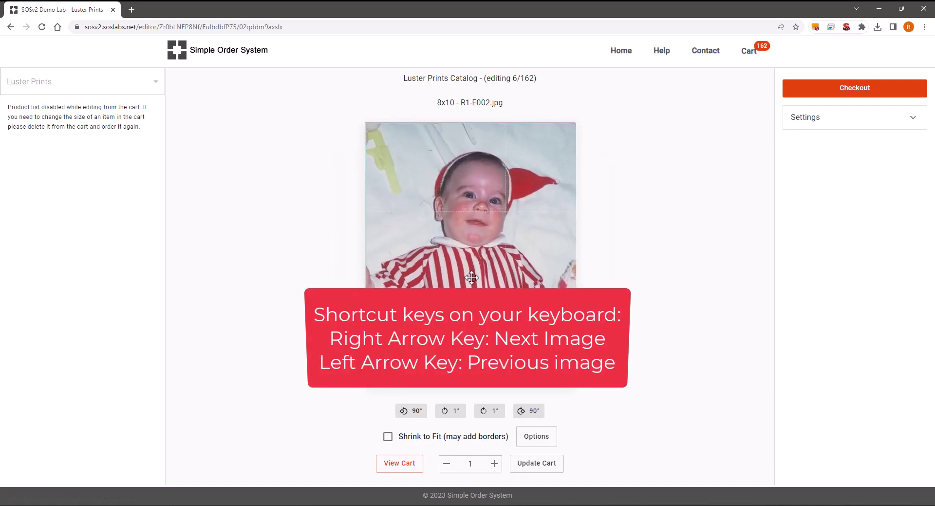
pyautogui.press('Right')
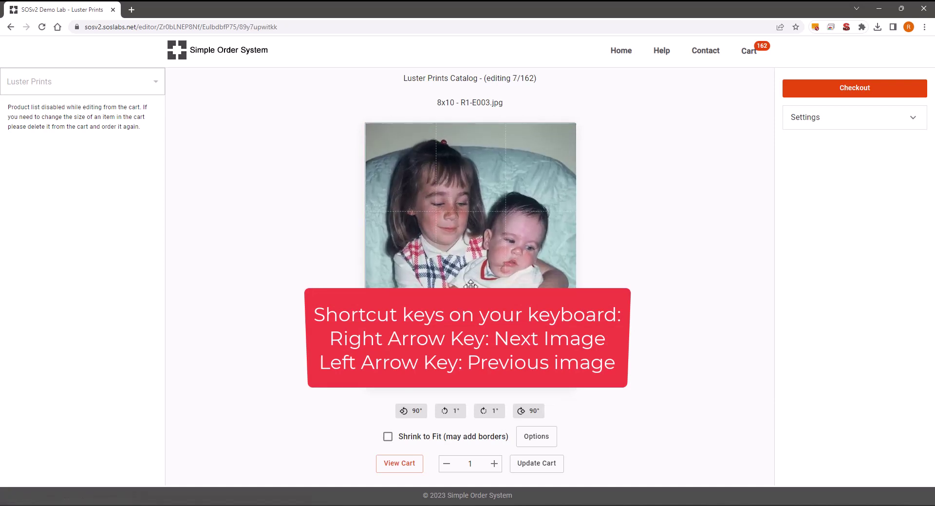
pyautogui.press('Right')
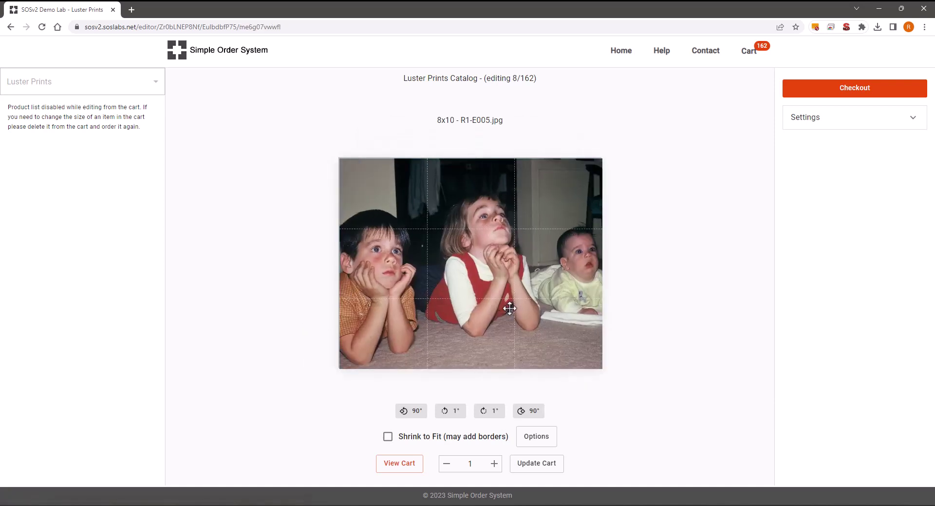
pyautogui.moveTo(513, 307); pyautogui.dragTo(507, 309)
# Step: Check the cropping of the following cart images one by one up to R1-E013.jpg, and update the cart
pyautogui.press('Right')
pyautogui.press('Right')
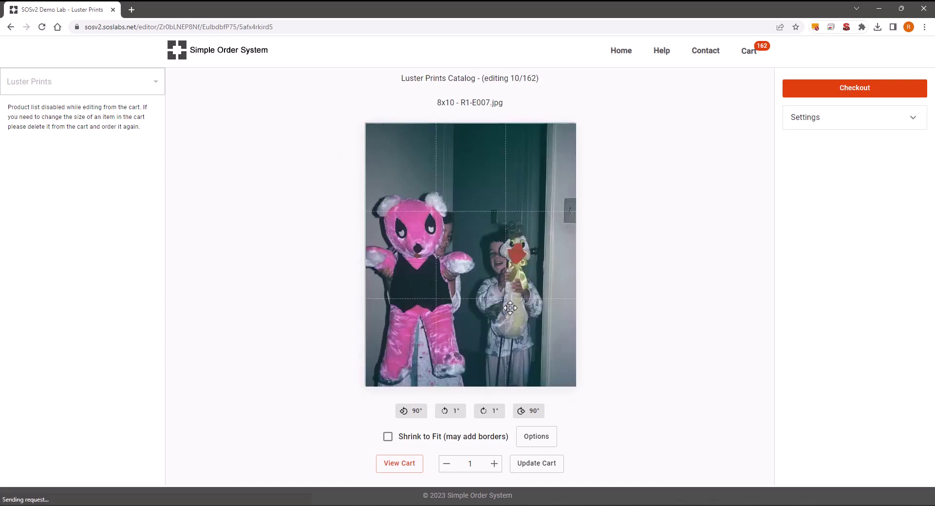
pyautogui.press('Right')
pyautogui.press('Right')
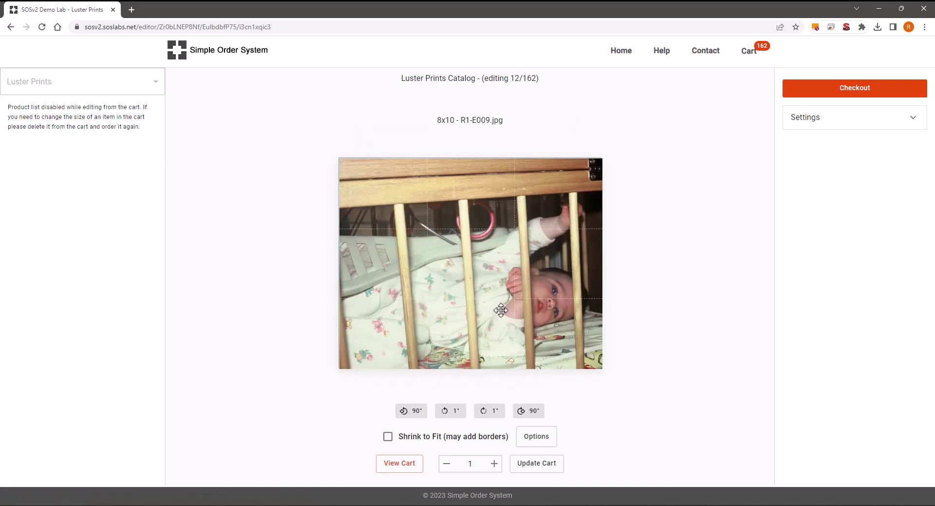
pyautogui.press('Right')
pyautogui.press('Right')
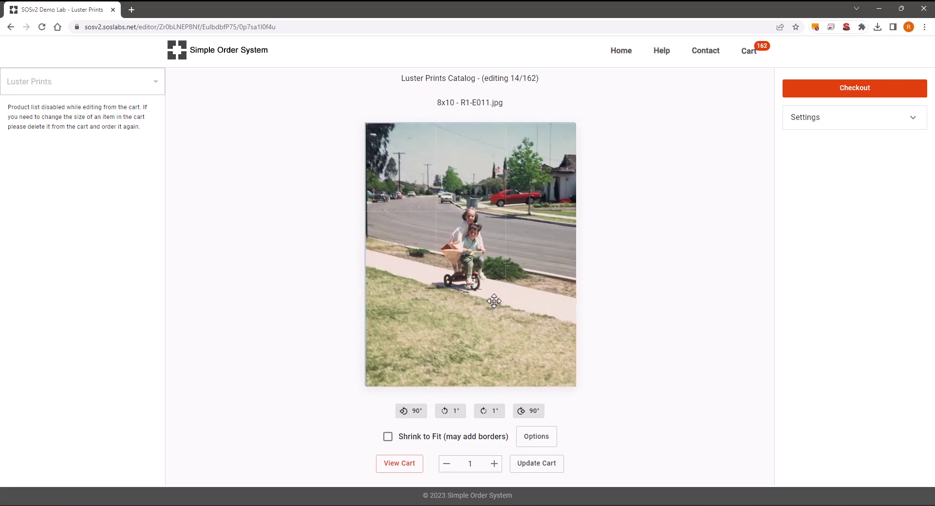
pyautogui.press('Right')
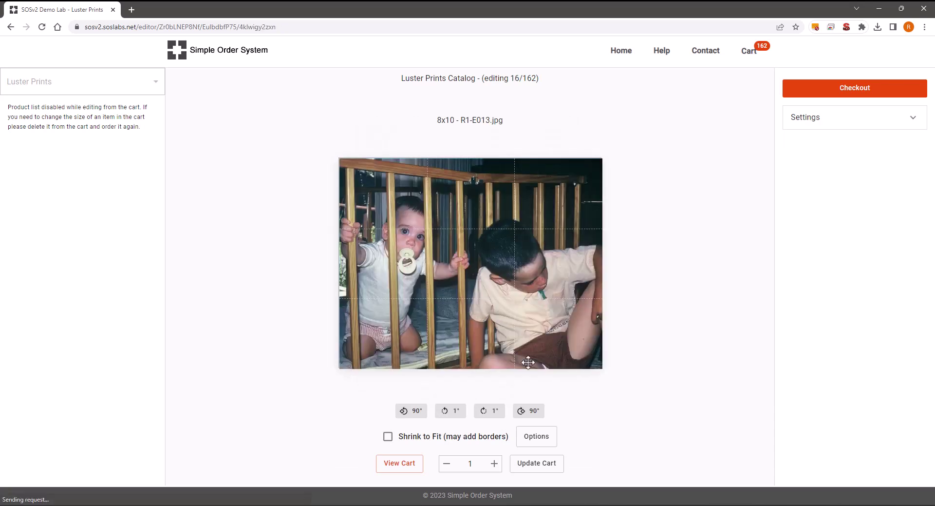
pyautogui.click(545, 463)
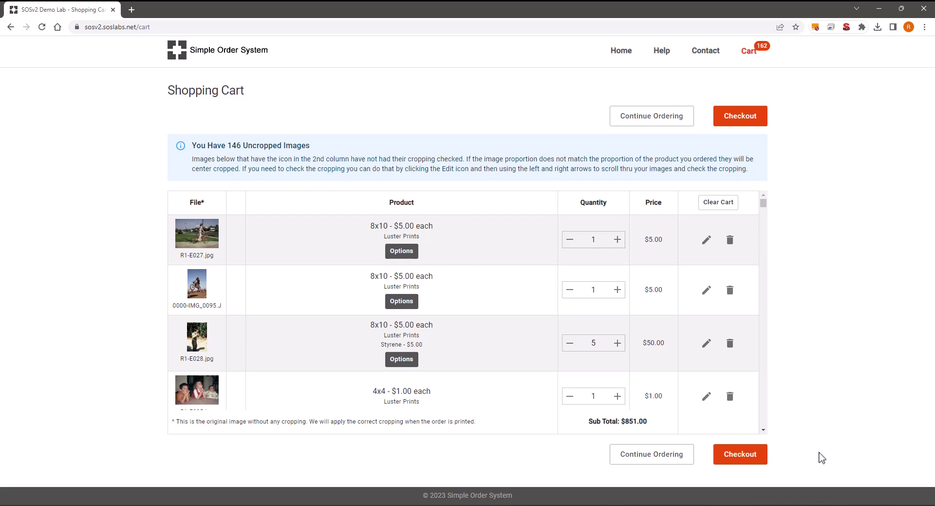
# Step: Proceed to the checkout options and open the lab's contact page
pyautogui.click(759, 454)
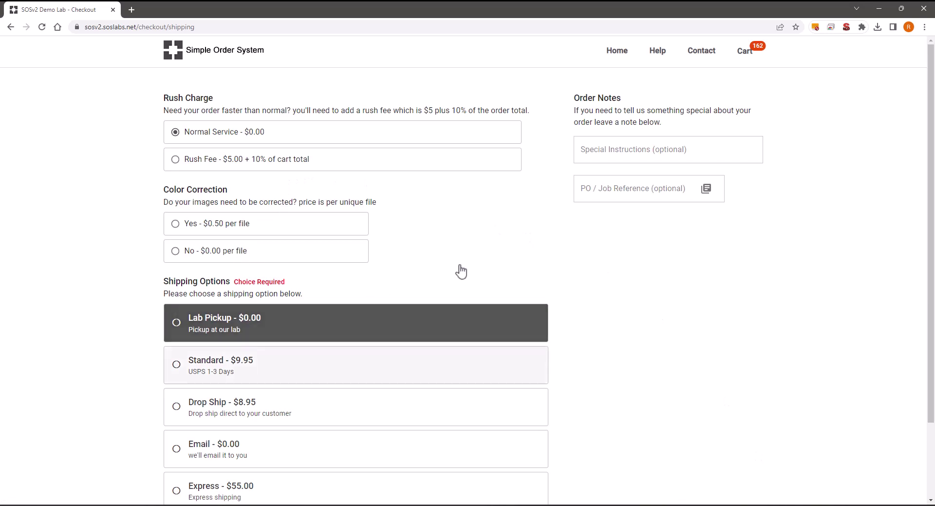
pyautogui.click(702, 53)
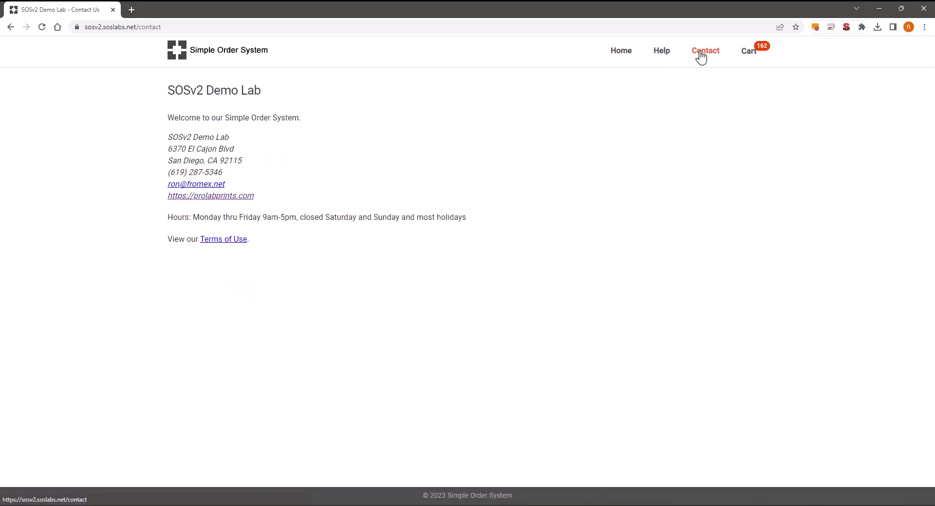